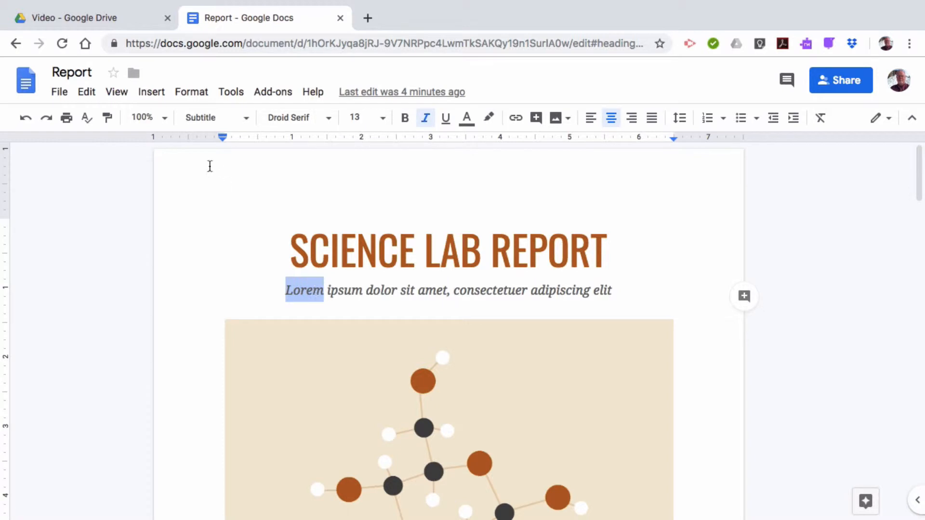
click(153, 95)
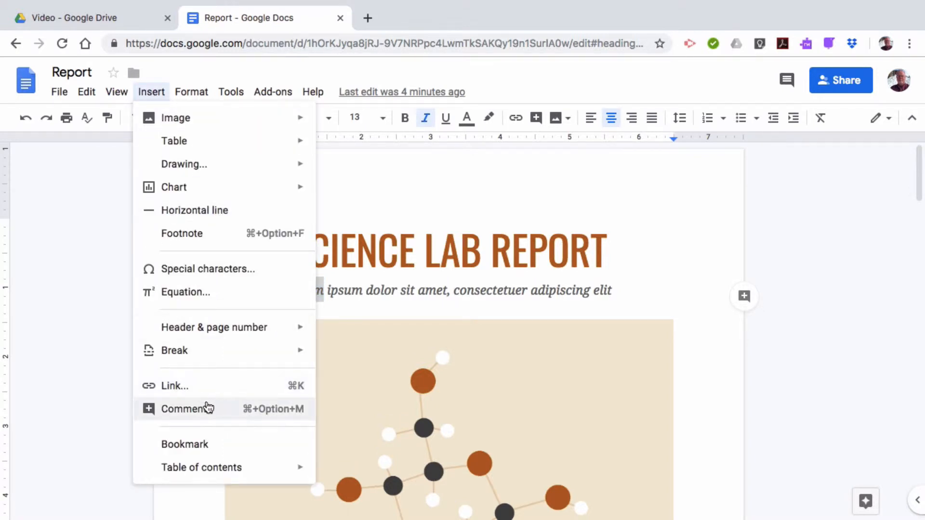
click(391, 304)
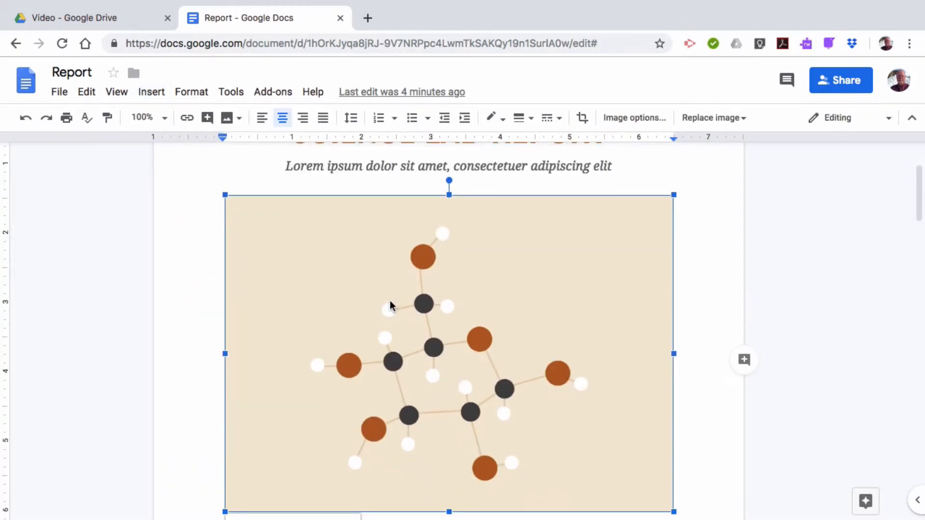
scroll(326, 233, up, 3)
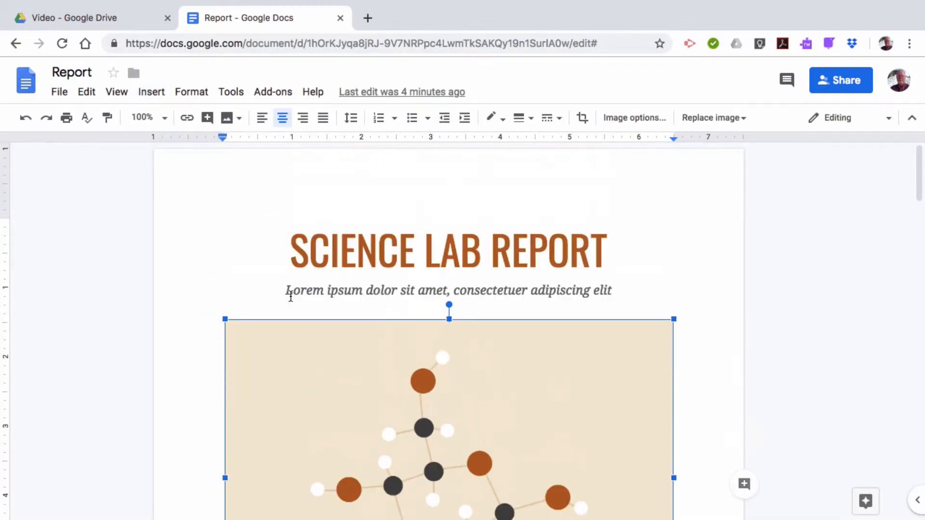
Step: Add the comment "Can you come up with a better title" to the word "Lorem" in the subtitle
drag(285, 291, 324, 297)
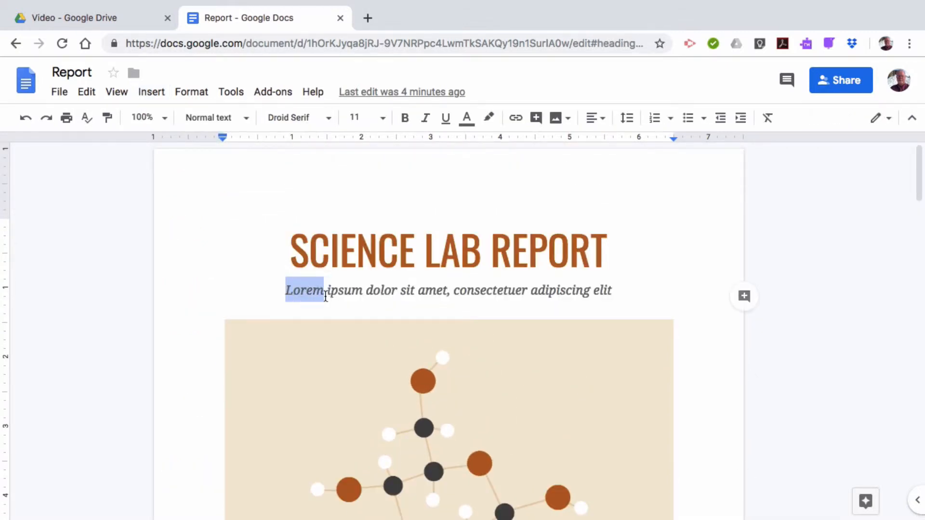
click(745, 298)
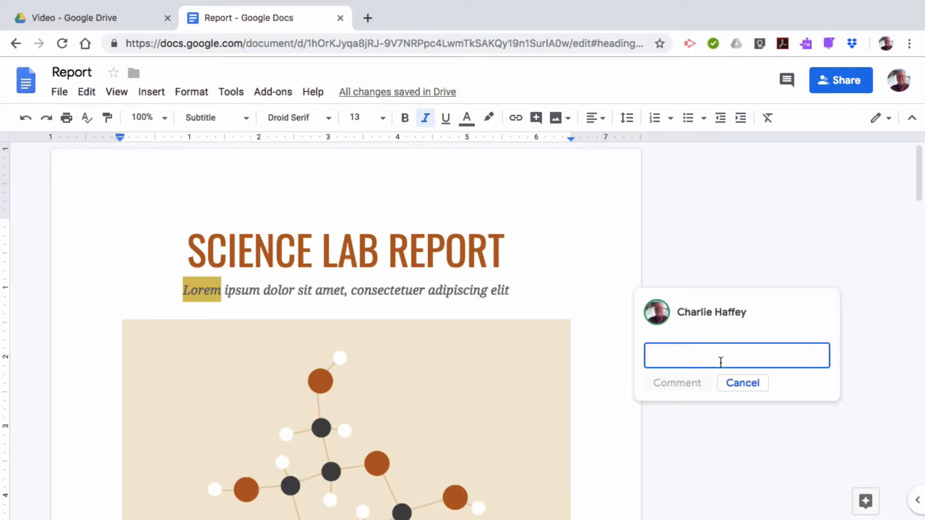
text(Ca)
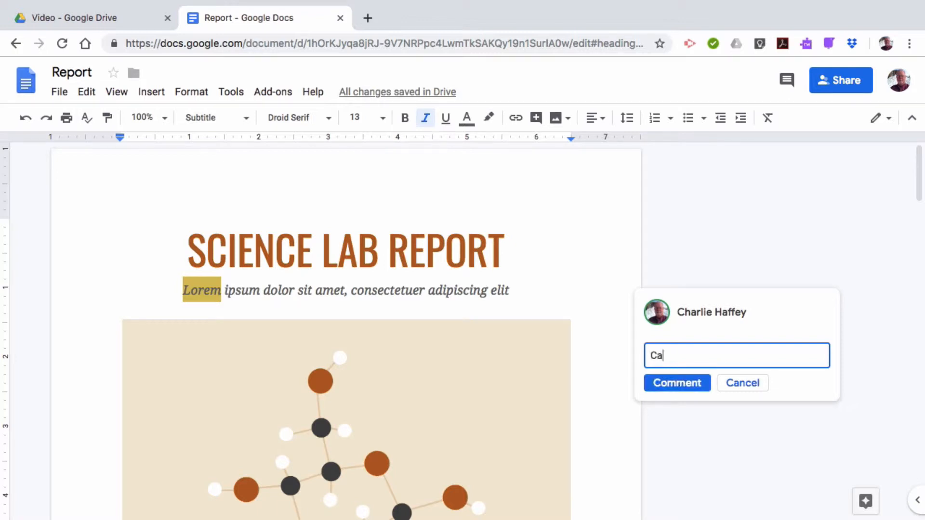
text(n you come up wi)
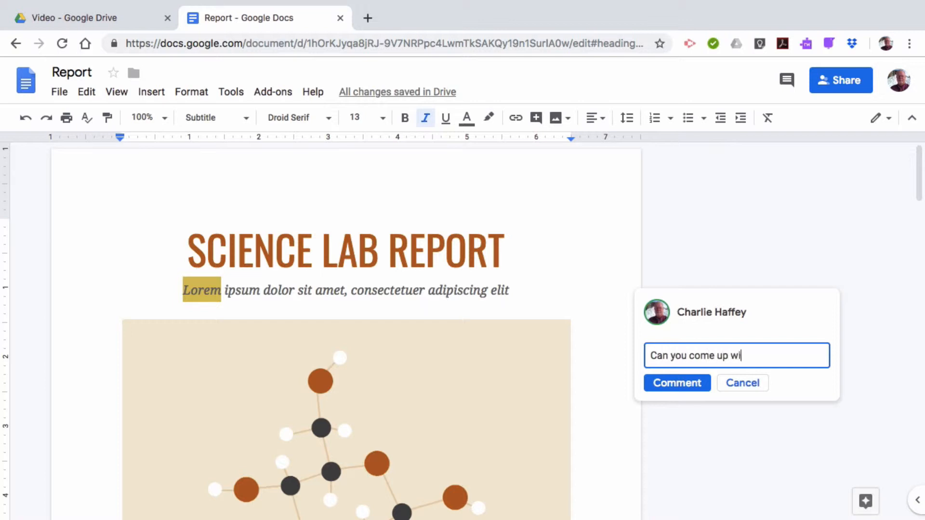
text(th a better title)
click(685, 383)
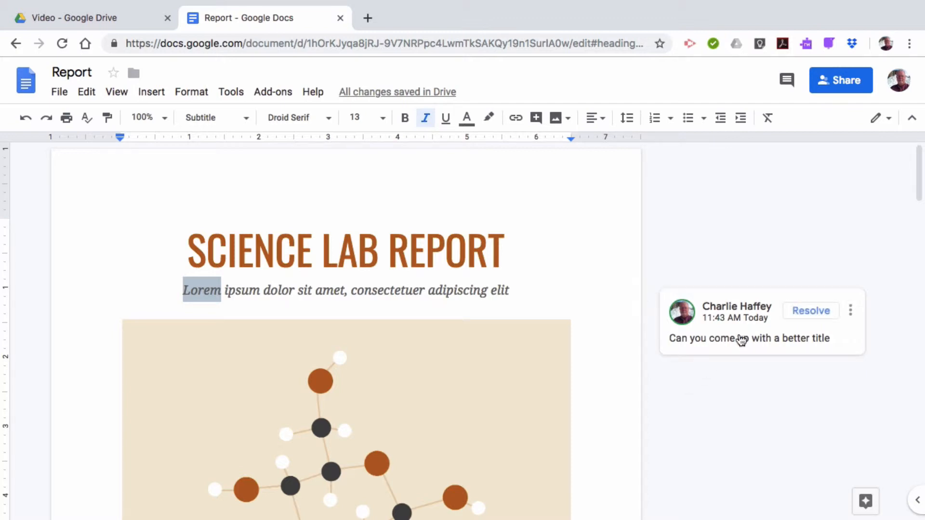
Step: Resolve the comment on "Lorem" and re-open it from the document's comment history
click(777, 341)
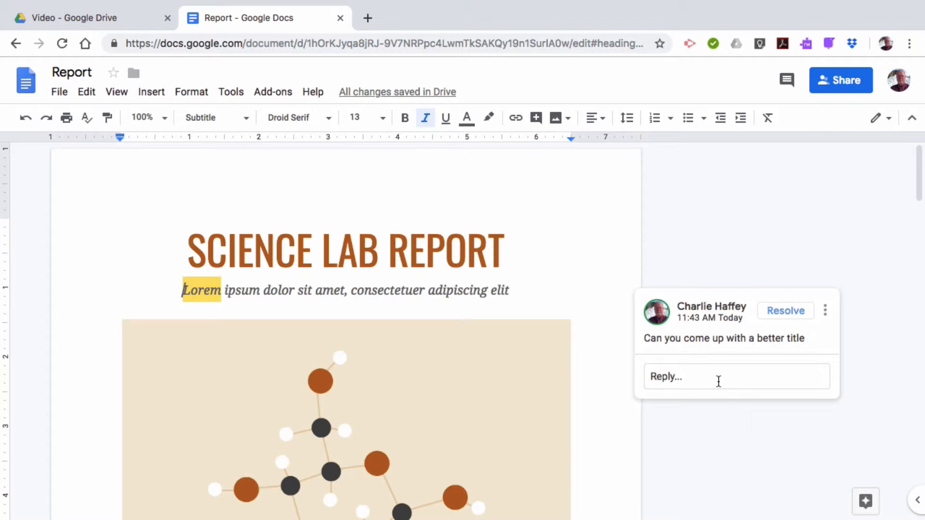
click(781, 312)
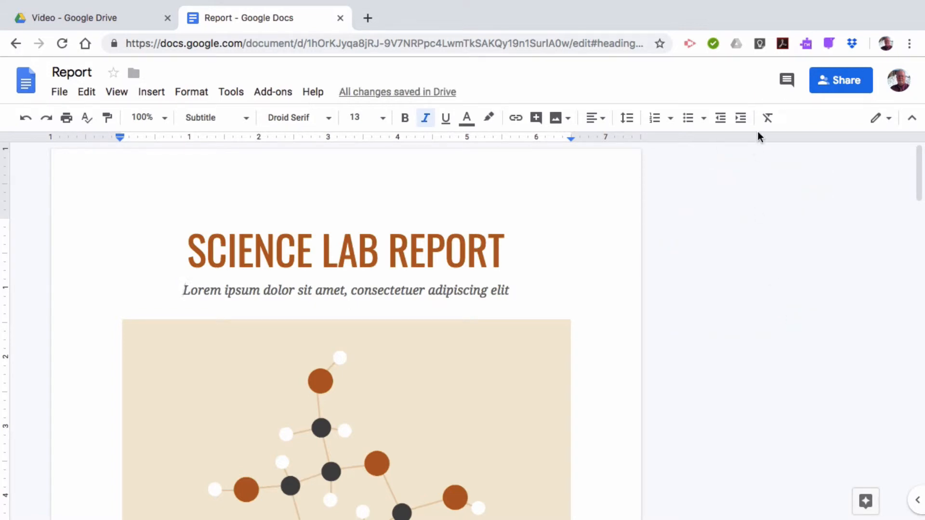
click(787, 81)
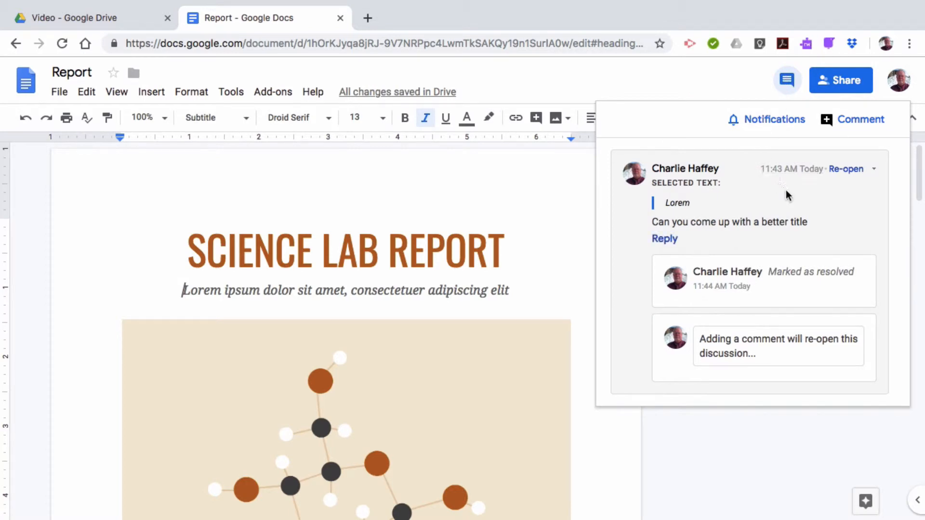
click(844, 168)
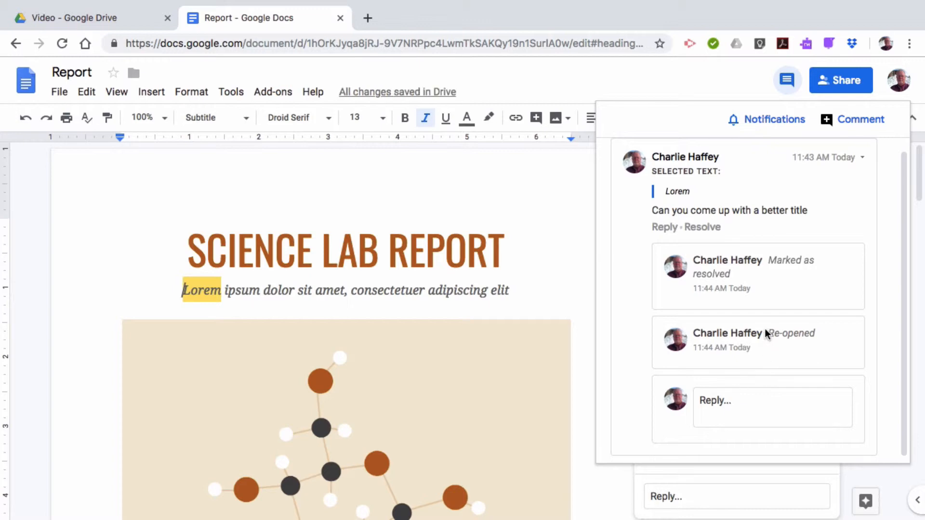
Step: View the direct link to the "Lorem" comment, then close the link dialog and the comment history
click(862, 158)
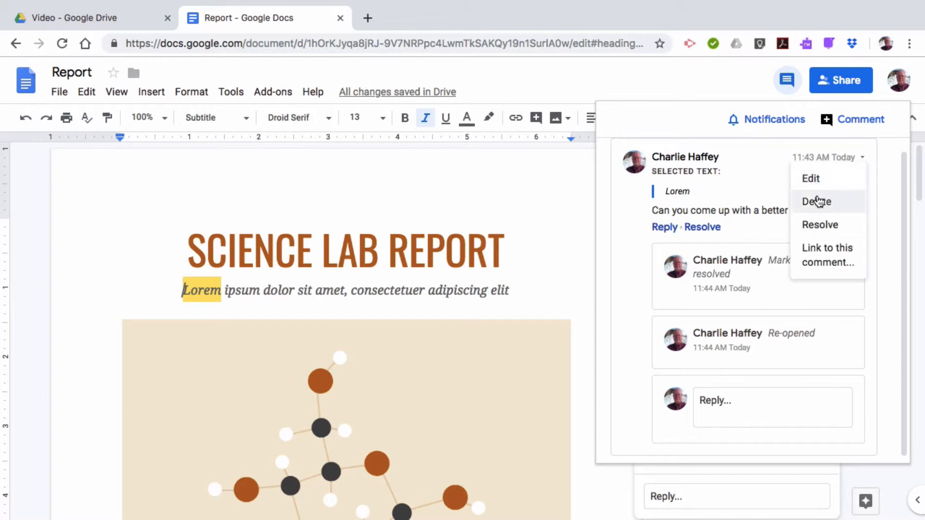
click(822, 254)
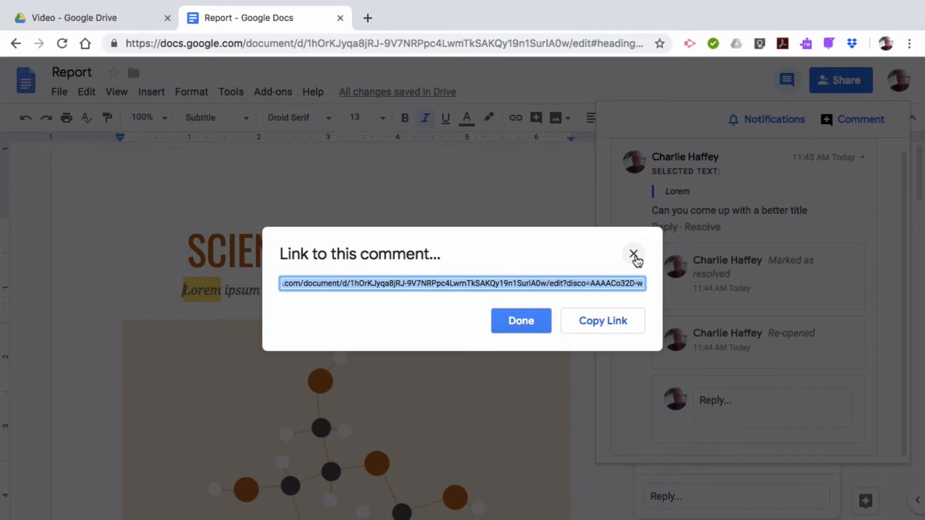
click(634, 255)
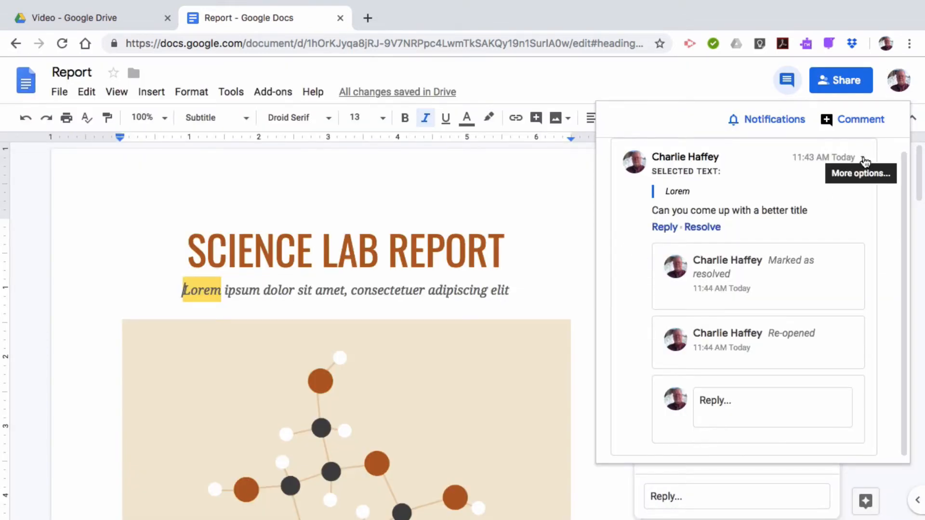
click(504, 255)
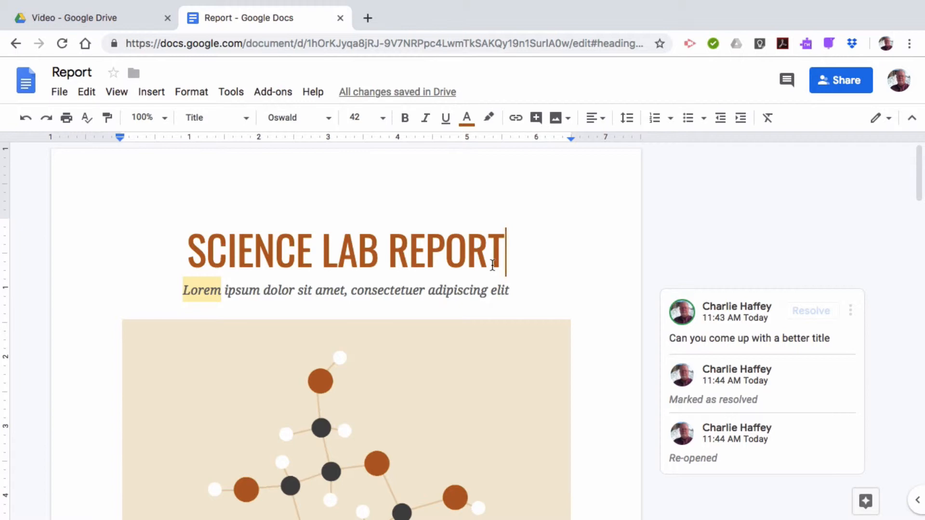
Step: Draft a comment on the INTRODUCTION heading that mentions the collaborator by e-mail, with "take care of content" on a new line
scroll(493, 264, down, 7)
scroll(493, 264, down, 8)
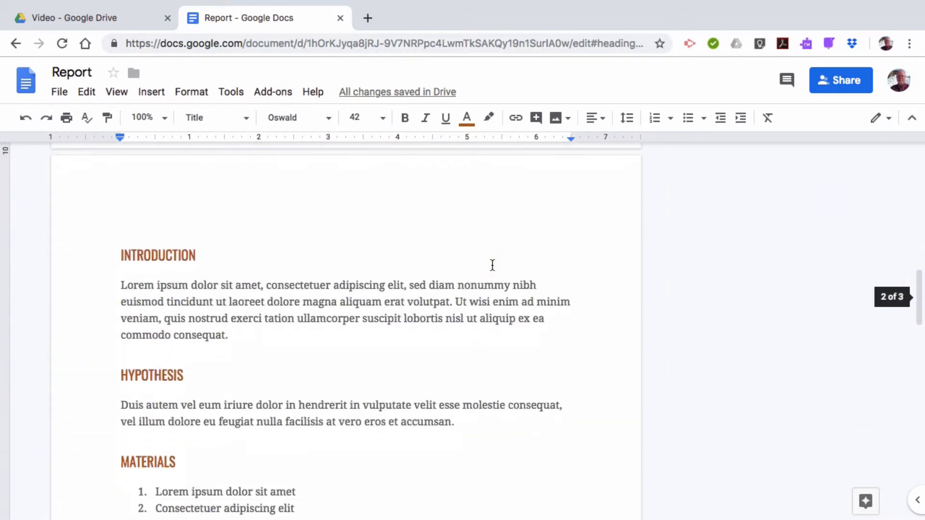
click(407, 238)
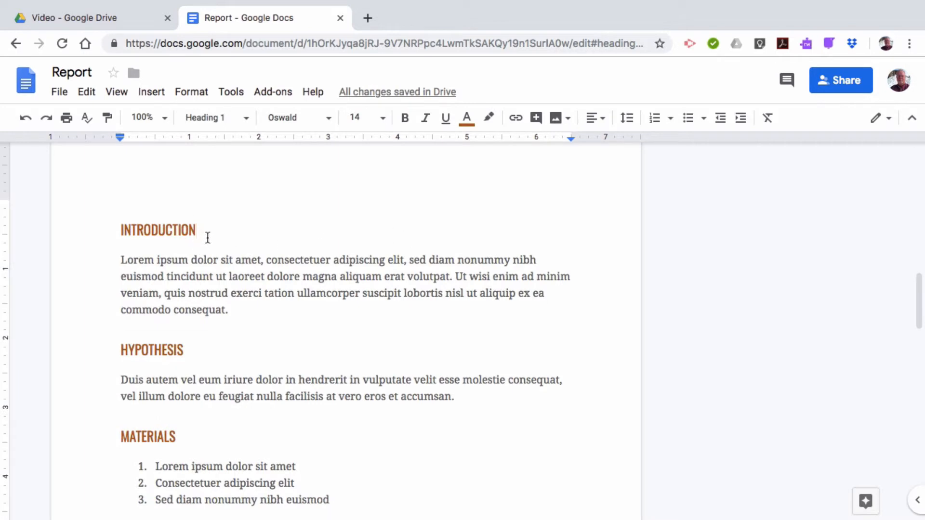
drag(207, 238, 123, 237)
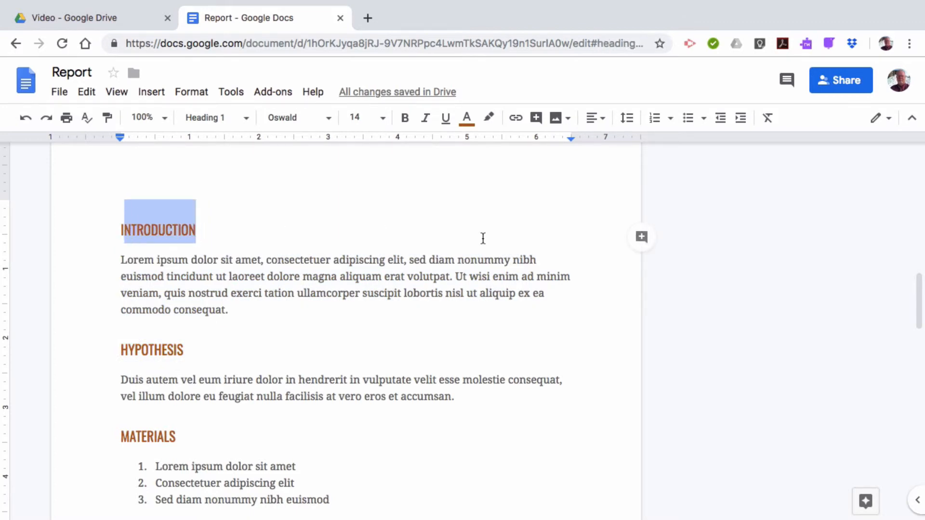
click(641, 237)
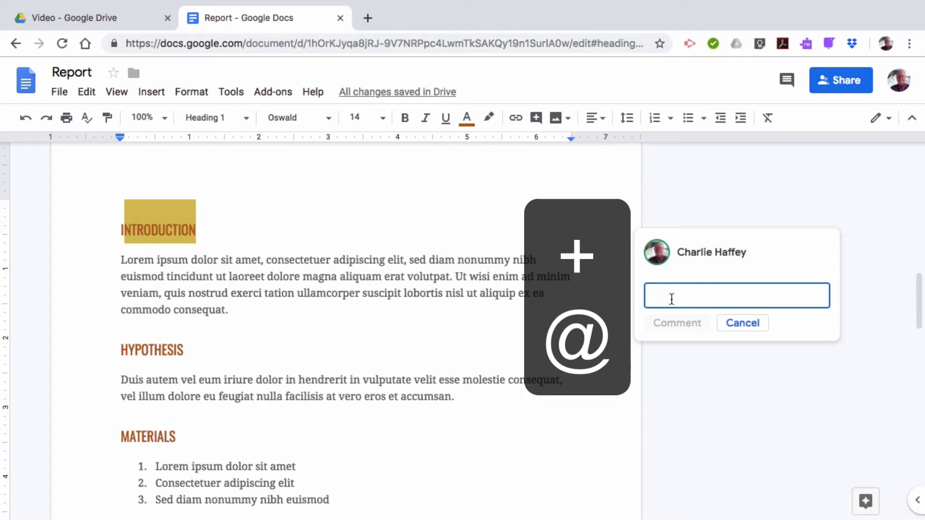
text(+)
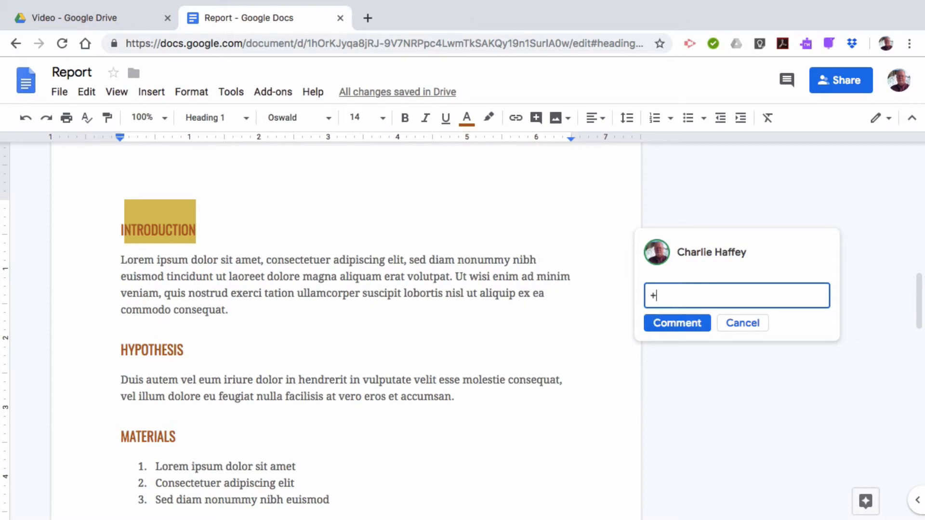
text(jessie)
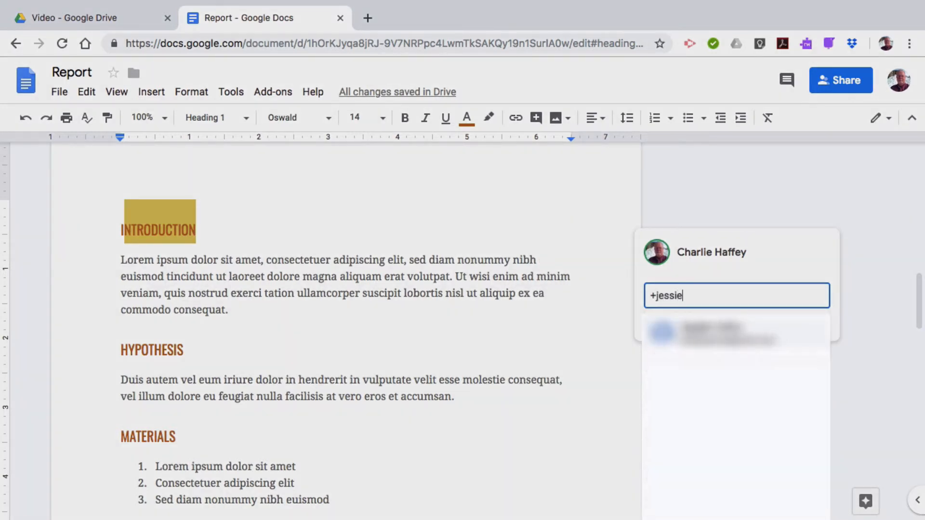
click(718, 332)
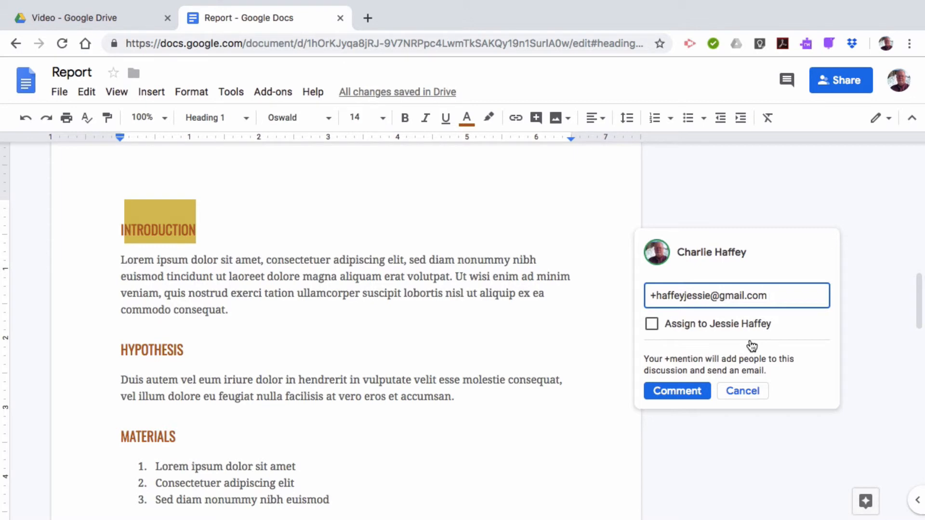
key(Return)
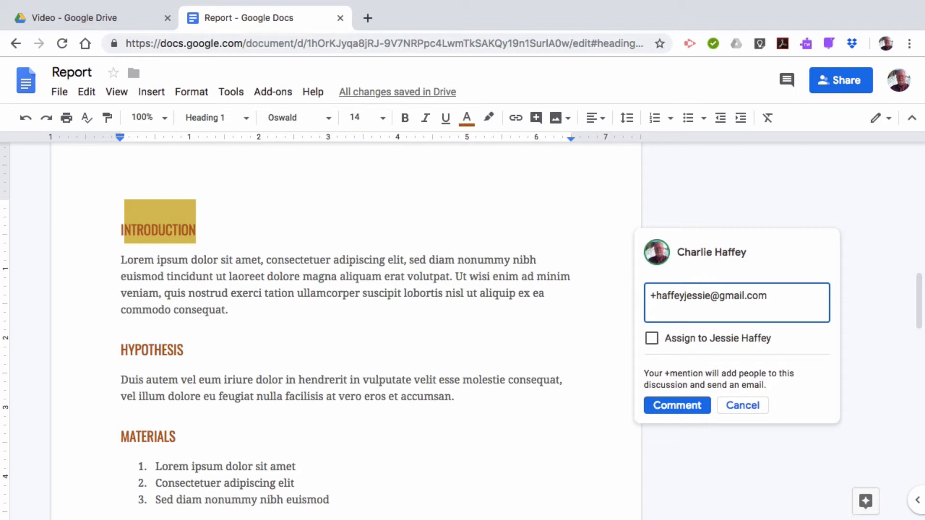
text(take care of content)
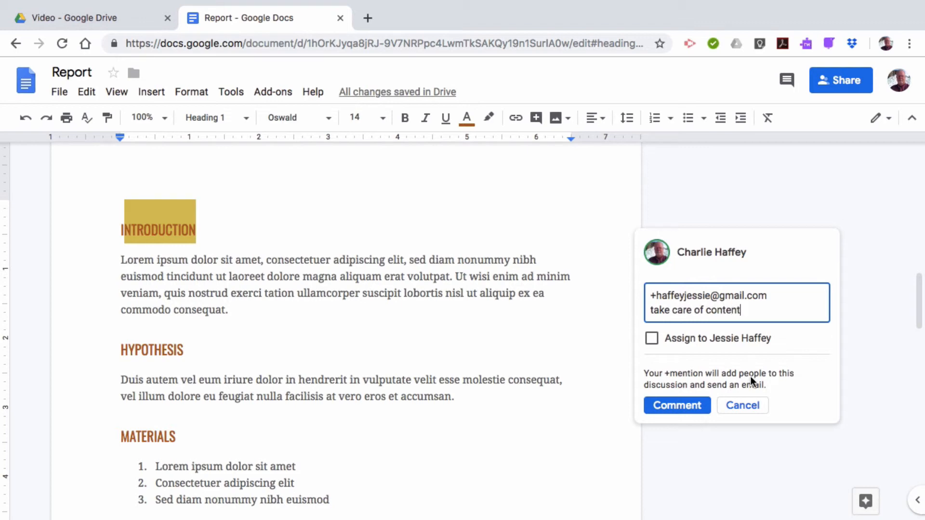
Step: Assign the INTRODUCTION comment to the mentioned collaborator, share the file with them with Edit access, and post it
click(652, 339)
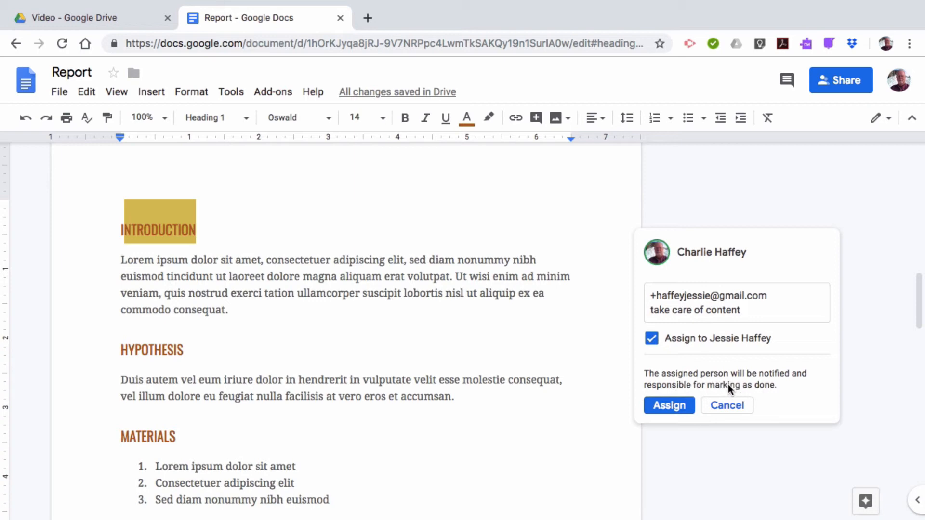
click(670, 407)
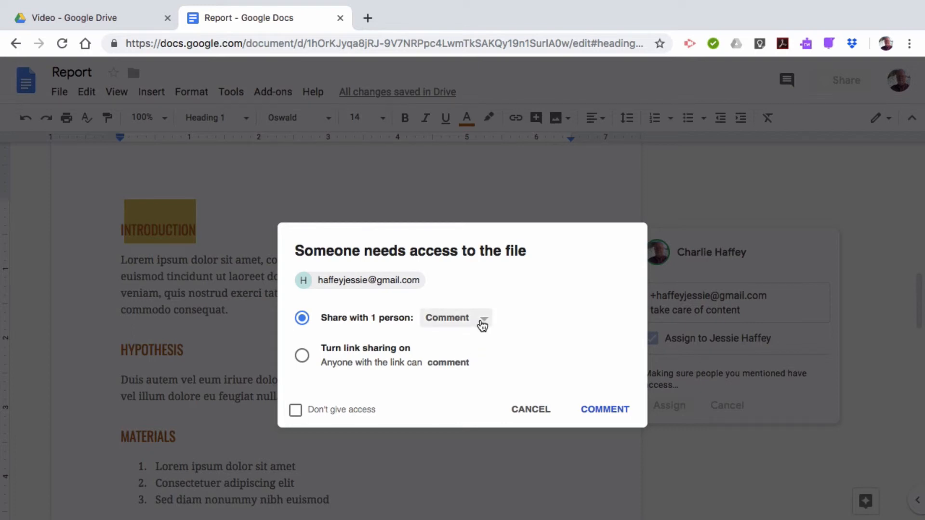
click(482, 327)
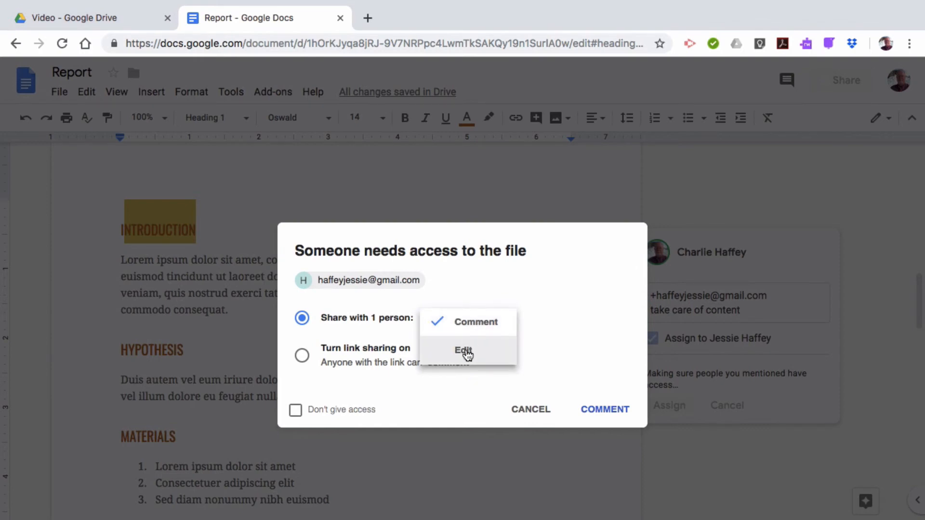
click(464, 352)
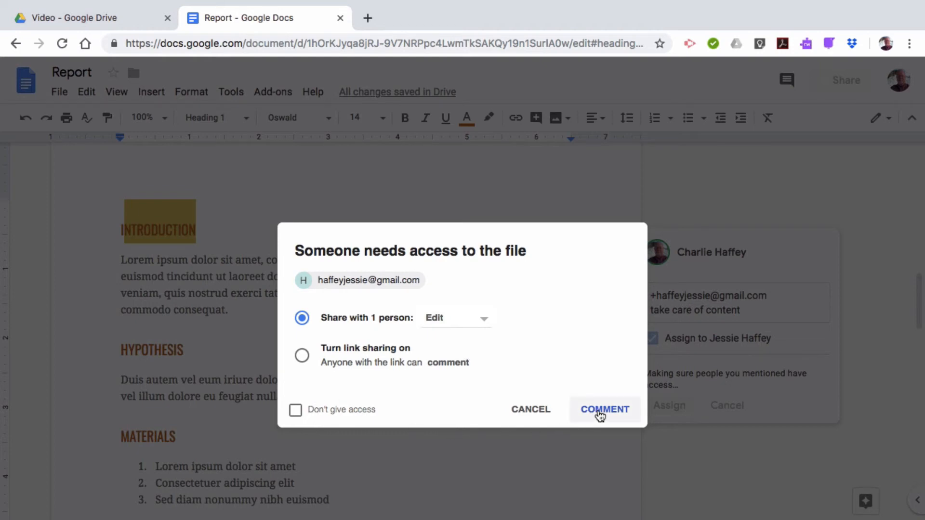
click(598, 411)
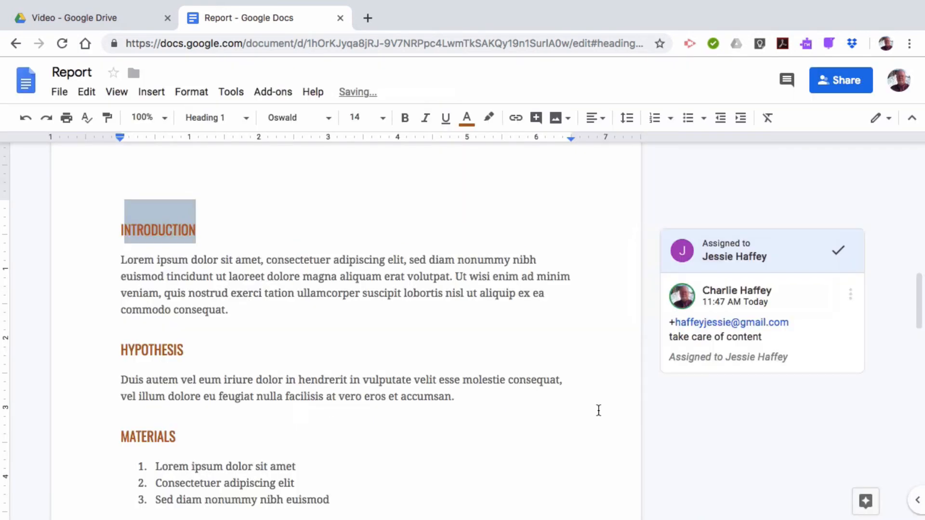